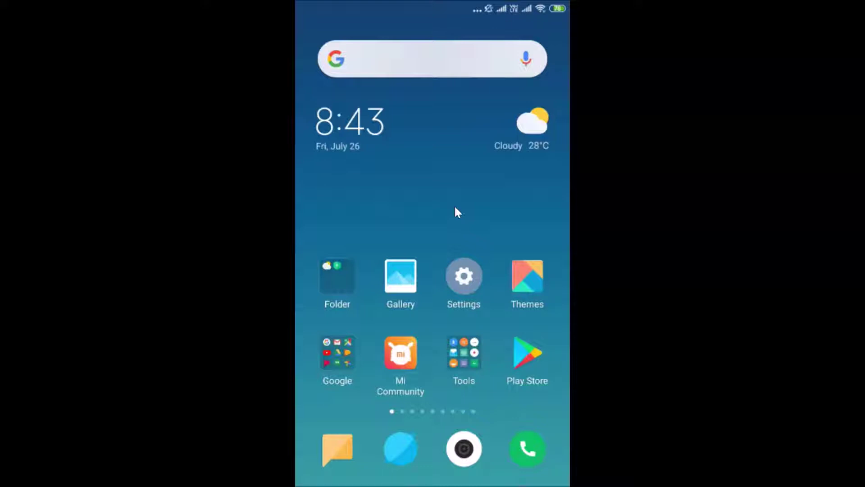
Step: Launch Messaging and start a new message, bringing up the contacts list for the recipient
left_click(340, 445)
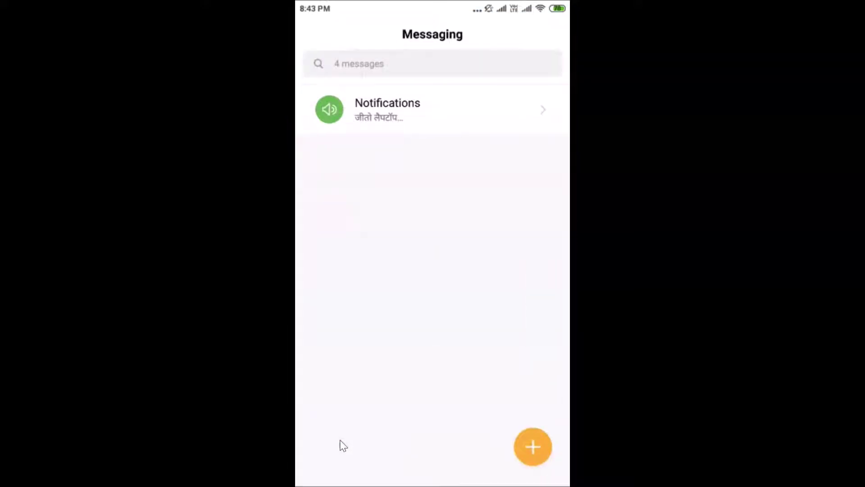
left_click(537, 448)
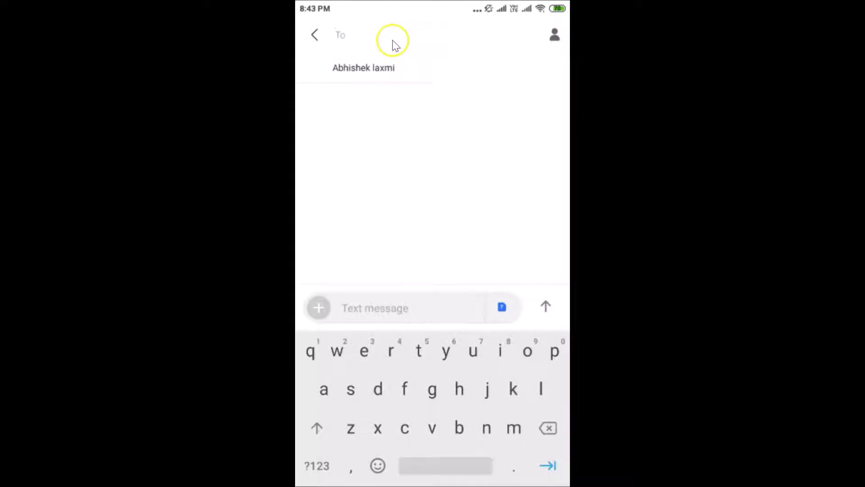
left_click(554, 37)
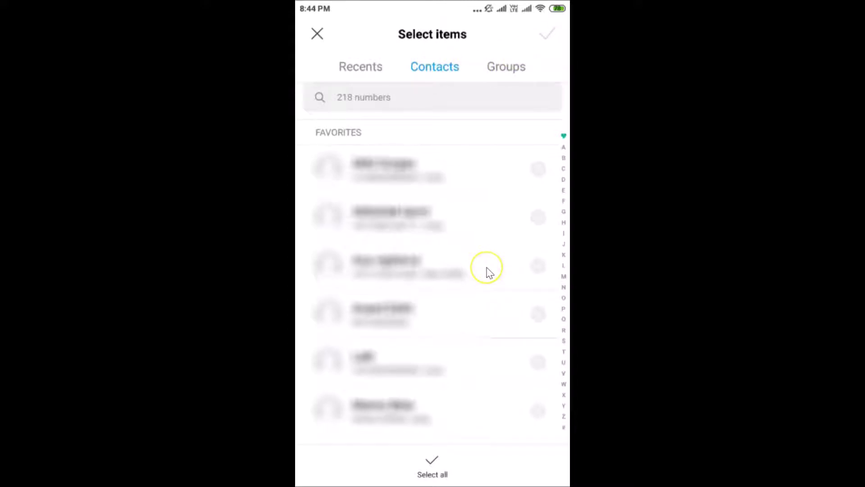
Step: Select the second contact under Favorites as the recipient and confirm the choice
scroll(489, 271, "down", 3)
scroll(490, 272, "up", 3)
left_click(537, 219)
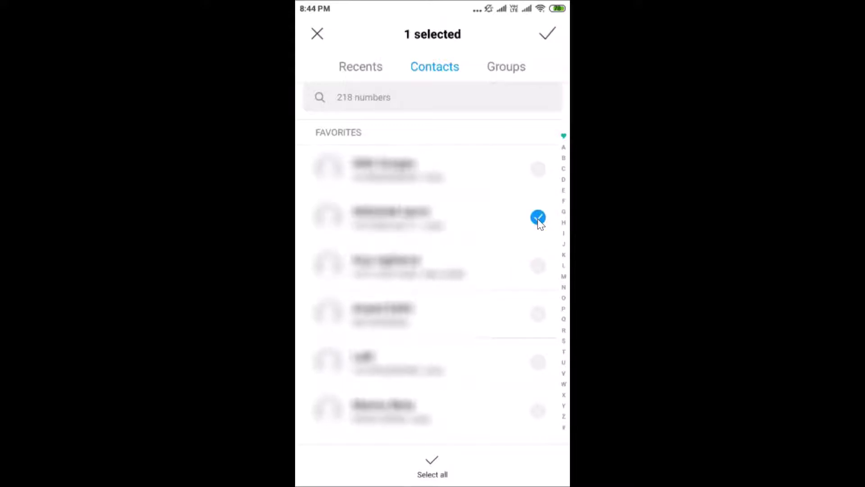
left_click(548, 36)
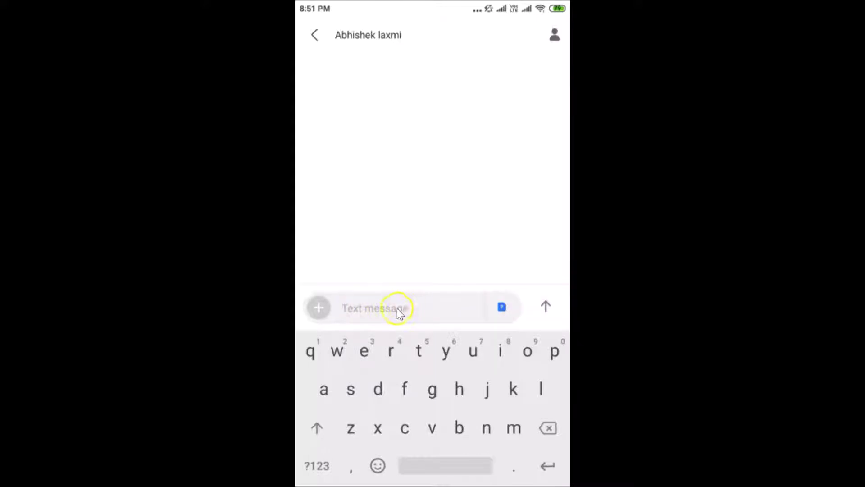
Step: Write 'hi' in the message field and bring up the Timed sending option from the extra options
type("hi")
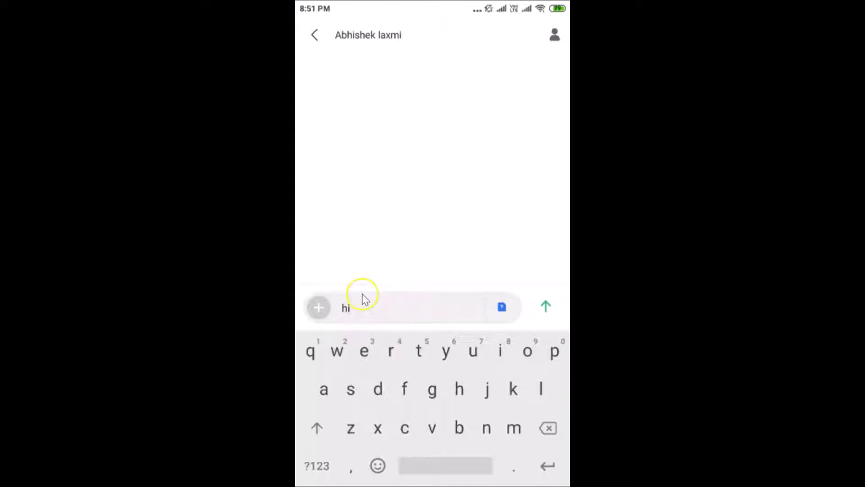
left_click(388, 316)
left_click(319, 307)
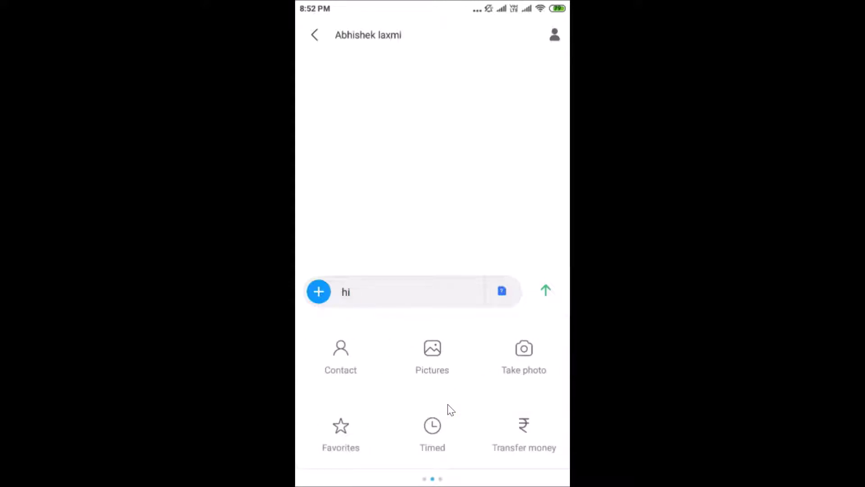
left_click(435, 429)
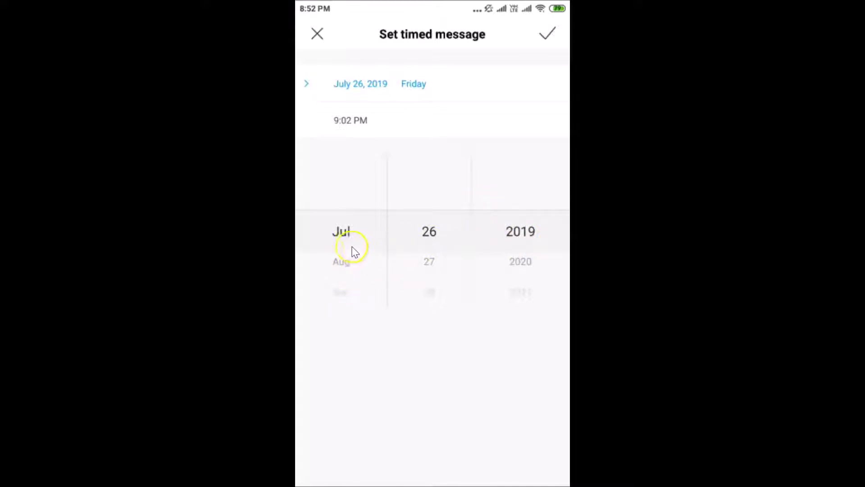
Step: Keep the timed-message date wheels on Jul 26 2019, then move on to the send time
scroll(348, 250, "down", 3)
scroll(348, 250, "up", 2)
scroll(347, 250, "up", 1)
left_click(340, 232)
scroll(434, 237, "down", 2)
scroll(434, 235, "up", 2)
left_click_drag(435, 235, 514, 245)
scroll(514, 245, "down", 3)
scroll(513, 245, "up", 3)
mouse_move(522, 233)
left_mouse_down()
mouse_move(504, 239)
mouse_move(522, 239)
left_mouse_up()
left_click(354, 130)
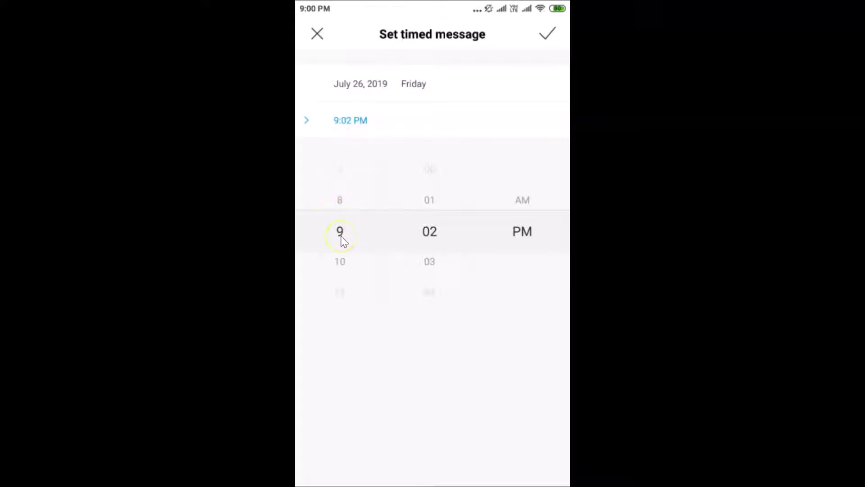
Step: Set the time wheels to 9, 02, PM and confirm the 9:02 PM schedule
left_click_drag(342, 241, 346, 244)
mouse_move(431, 231)
left_mouse_down()
mouse_move(419, 238)
mouse_move(434, 240)
left_mouse_up()
left_click_drag(518, 231, 518, 228)
left_click_drag(552, 251, 527, 231)
left_click(544, 28)
left_click(548, 35)
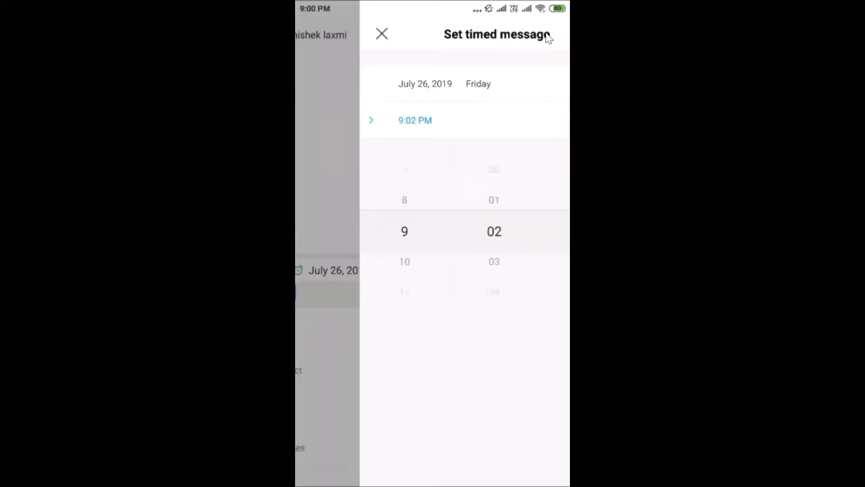
Step: Send the scheduled 'hi' message through SIM 1 (airtel)
left_click_drag(455, 152, 437, 204)
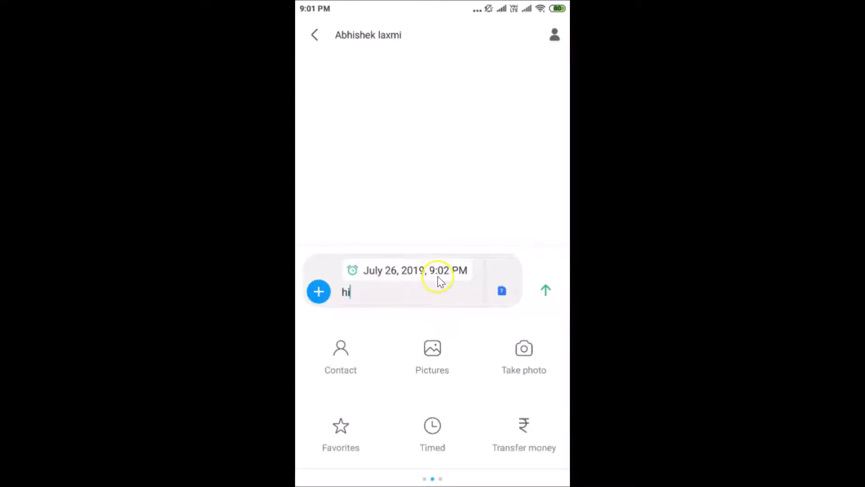
left_click(547, 291)
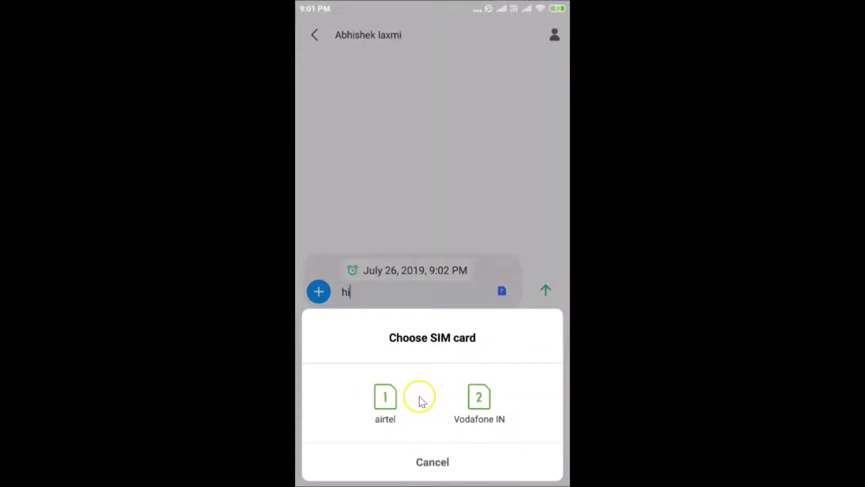
left_click(385, 401)
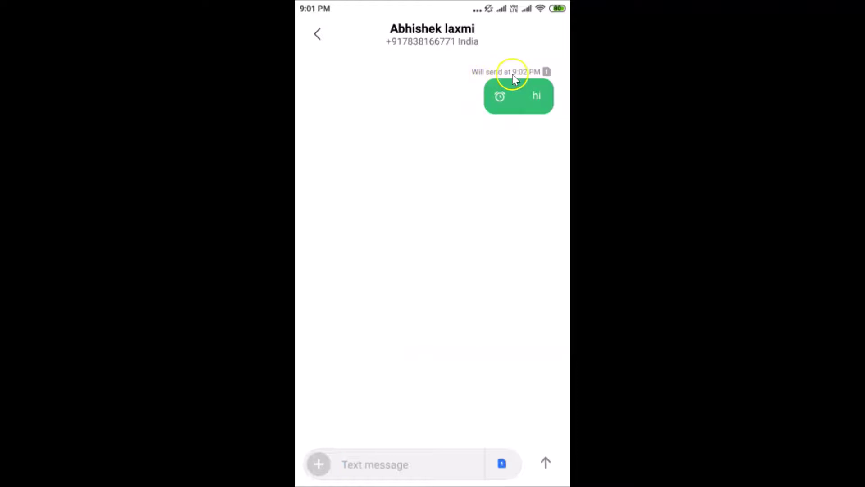
Step: Check that the 'hi' message went out at 9:02 PM and shows Received
left_click(519, 113)
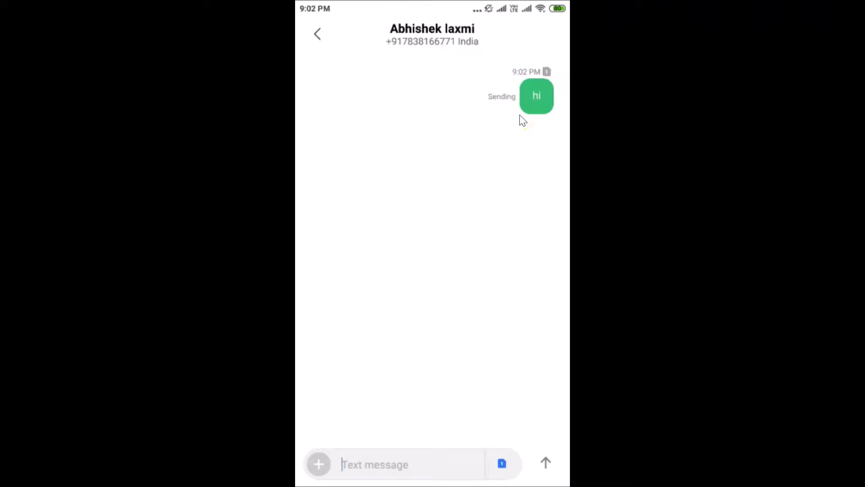
left_click(525, 118)
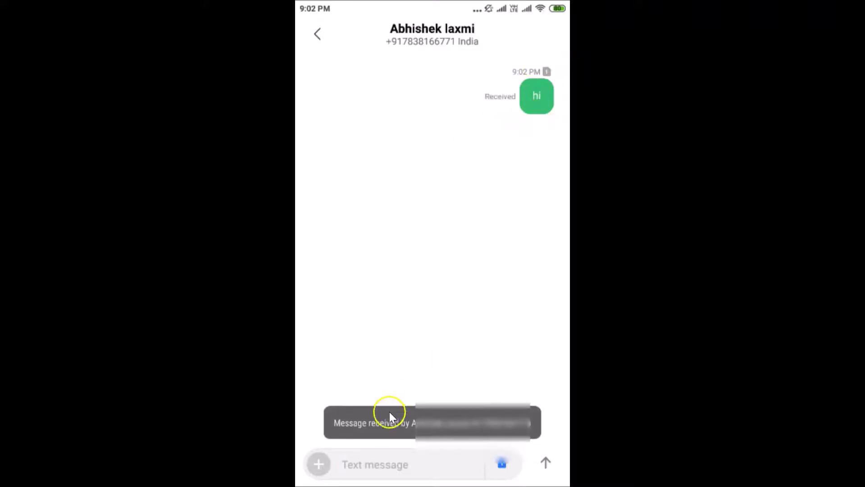